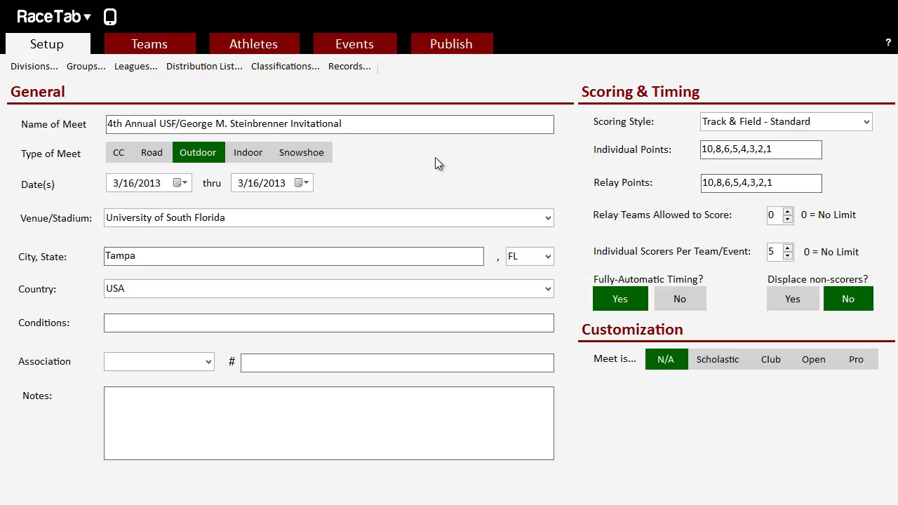
Step: Show the HS Boys 100 Meter Dash event from the Events list with entrants from all heats
{"action": "left_click", "coordinate": [371, 64]}
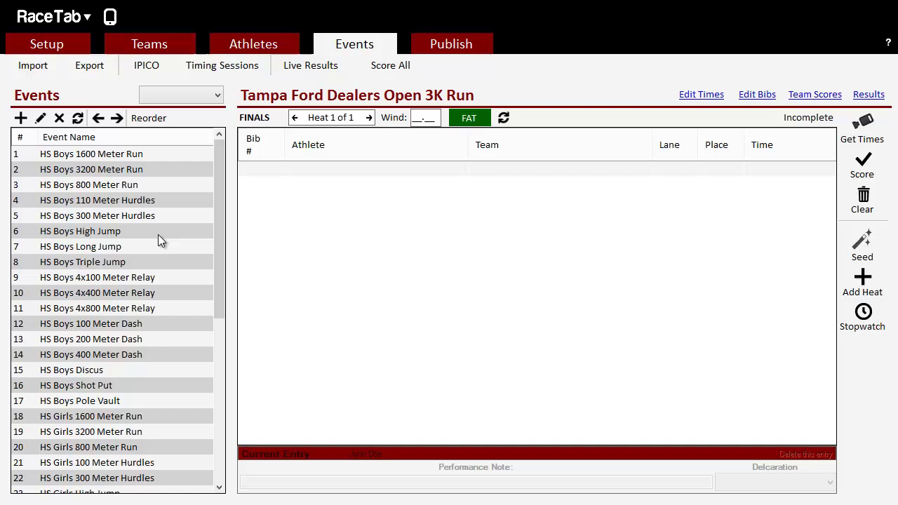
{"action": "left_click", "coordinate": [121, 326]}
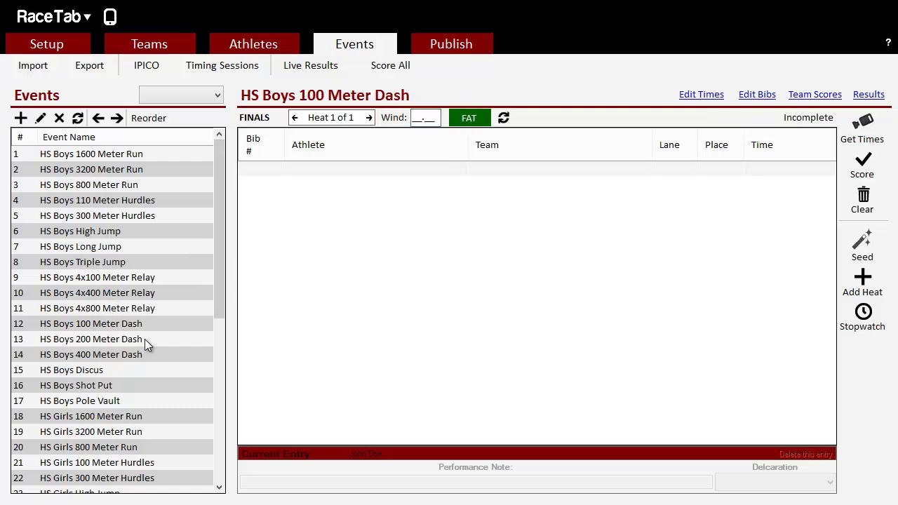
{"action": "left_click", "coordinate": [295, 118]}
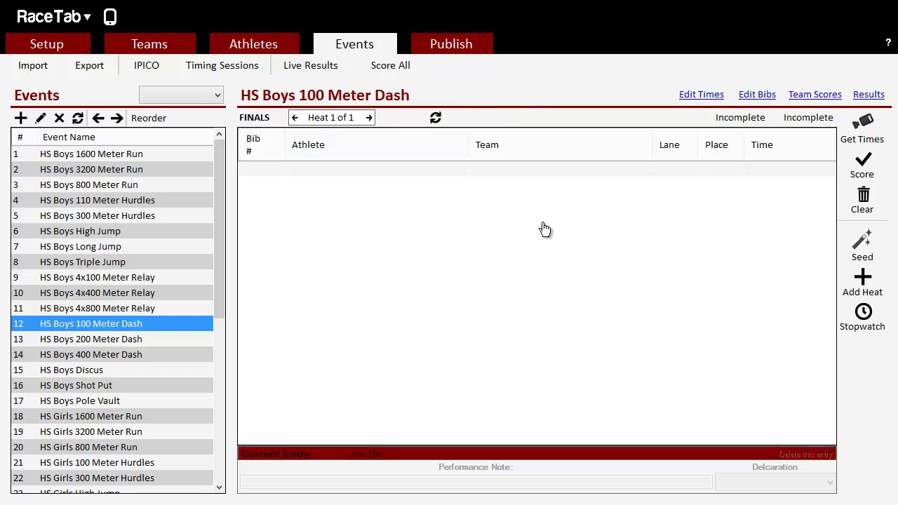
{"action": "mouse_move", "coordinate": [824, 219]}
{"action": "left_mouse_down"}
{"action": "mouse_move", "coordinate": [827, 400]}
{"action": "mouse_move", "coordinate": [831, 205]}
{"action": "left_mouse_up"}
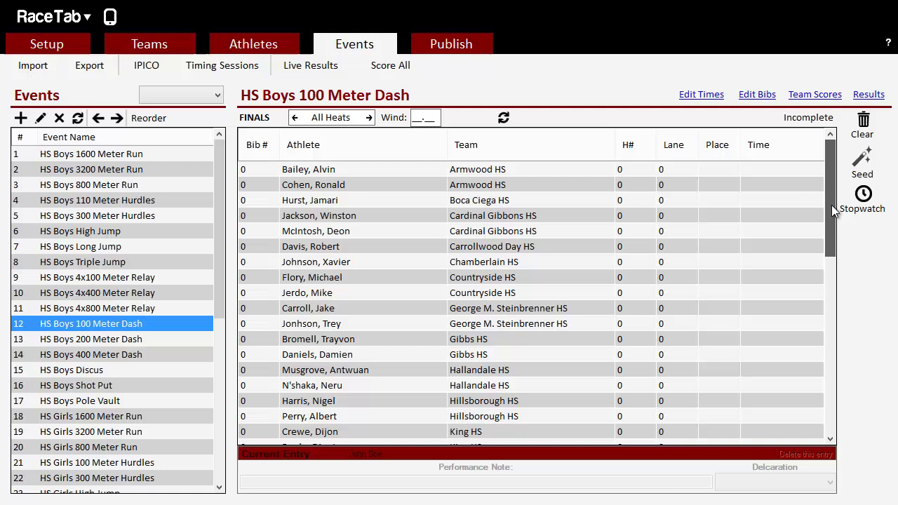
Step: Set the event to 2 rounds, Prelims with 4 heats plus Finals, and save the settings
{"action": "left_click", "coordinate": [41, 120]}
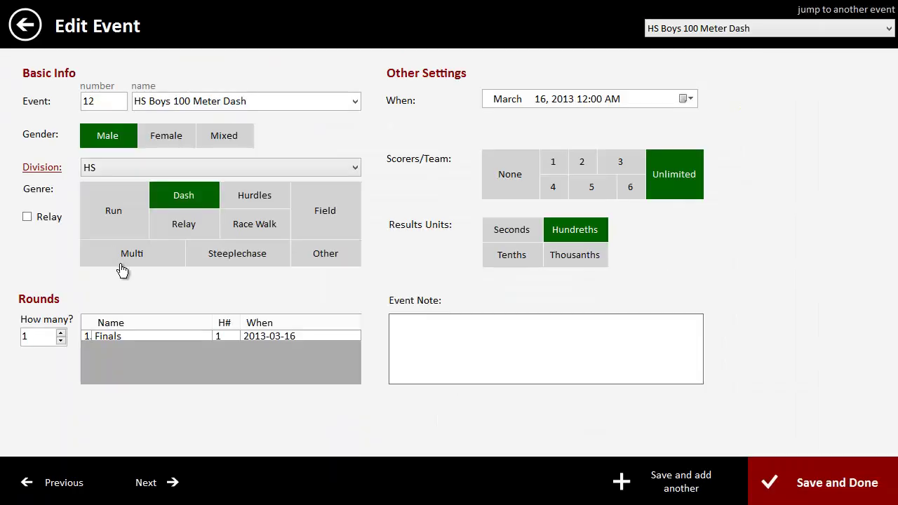
{"action": "left_click", "coordinate": [61, 334]}
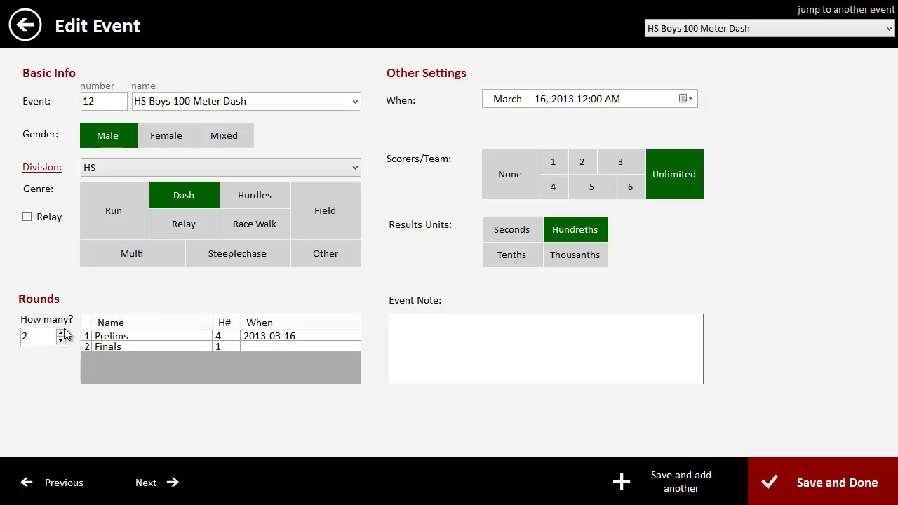
{"action": "left_click", "coordinate": [807, 487]}
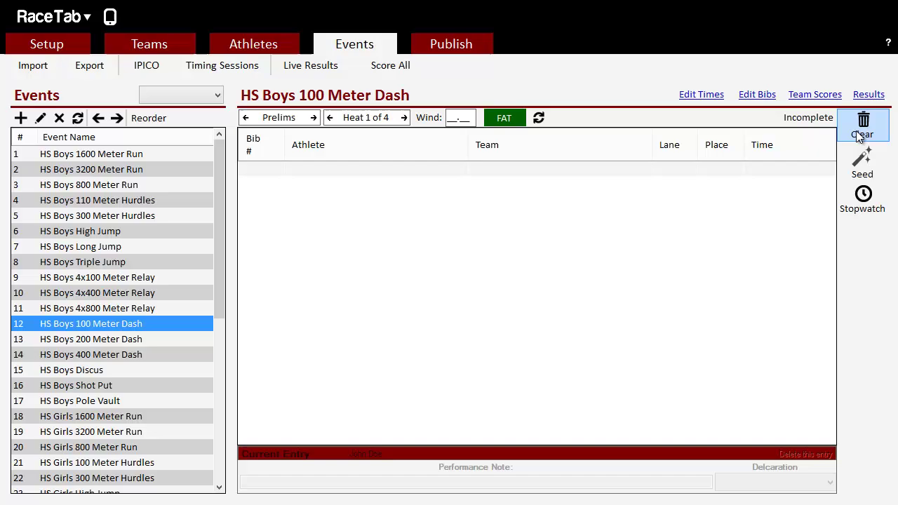
Step: Start seeding the 100 Meter Dash prelims and expand the Unassigned (45) entries
{"action": "left_click", "coordinate": [862, 168]}
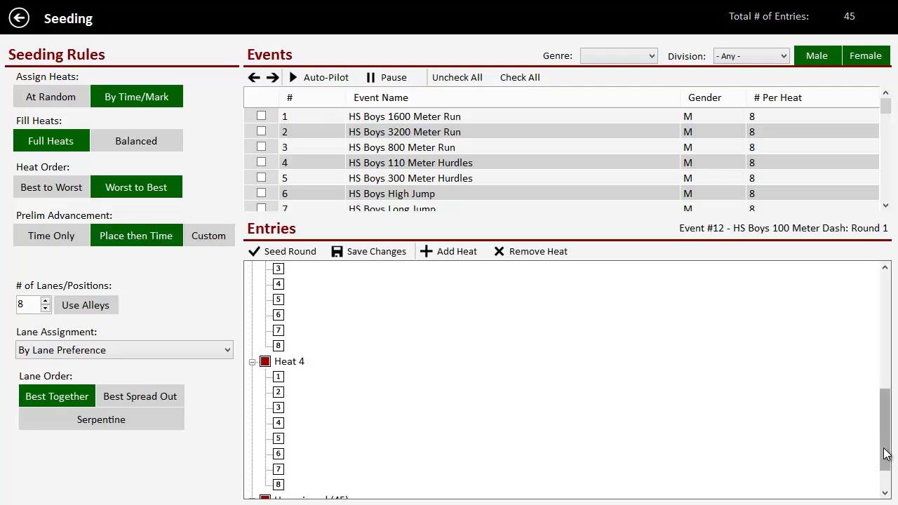
{"action": "left_click_drag", "start_coordinate": [885, 453], "coordinate": [883, 472]}
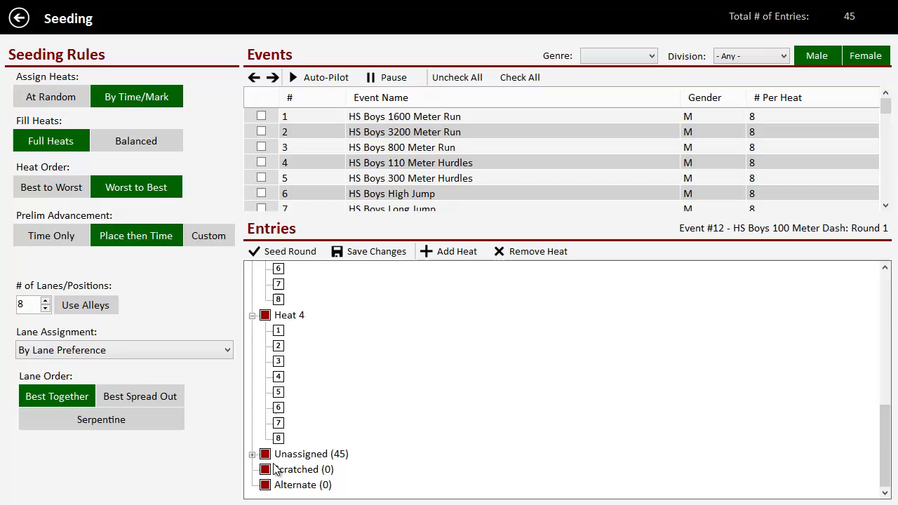
{"action": "left_click", "coordinate": [251, 454]}
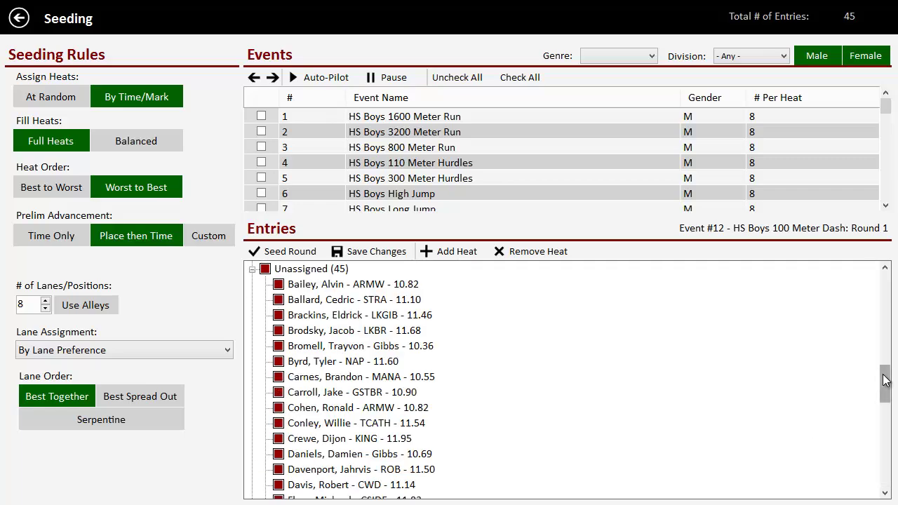
{"action": "left_click_drag", "start_coordinate": [884, 379], "coordinate": [869, 470]}
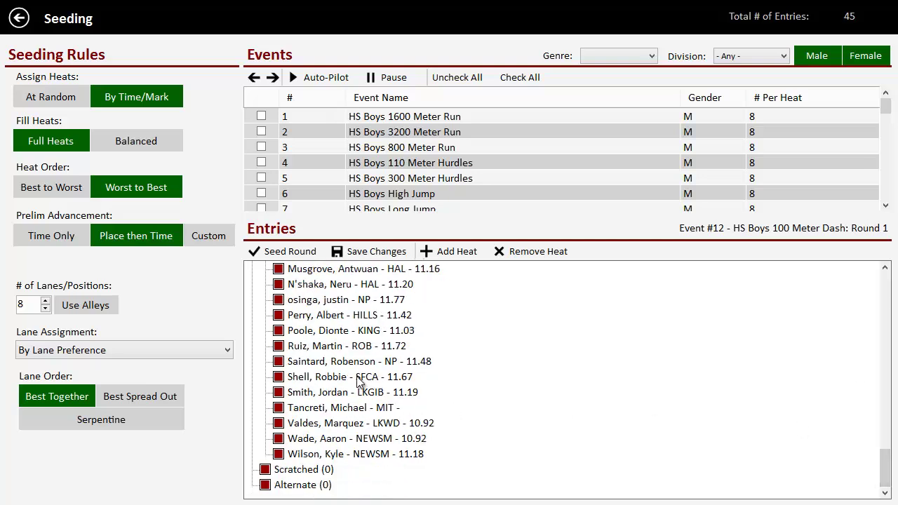
Step: Scratch the SFCA runner timed 11.67 and the HAL runner timed 11.20, leaving 43 unassigned
{"action": "double_click", "coordinate": [401, 377]}
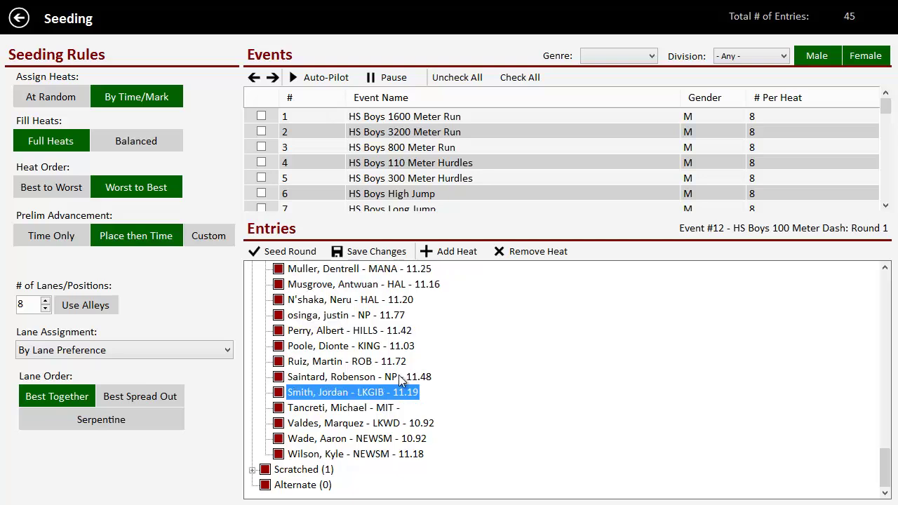
{"action": "double_click", "coordinate": [398, 298]}
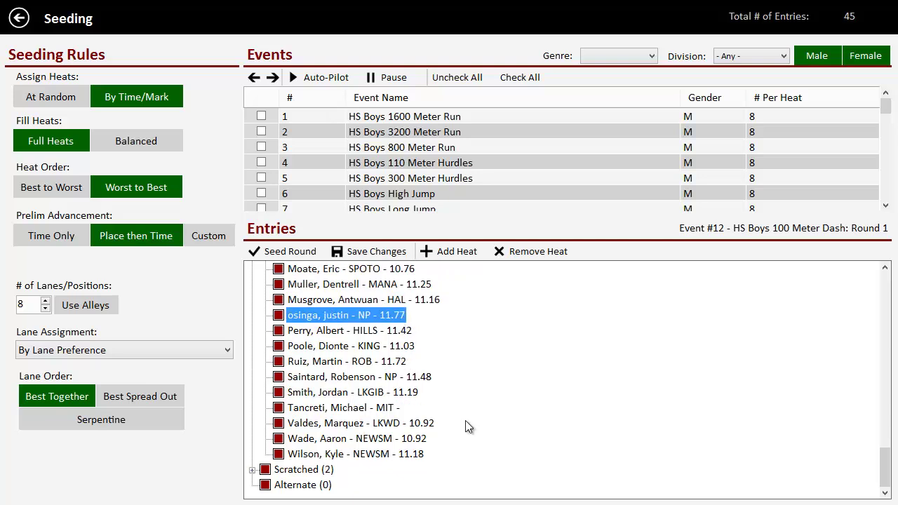
{"action": "left_click", "coordinate": [251, 469]}
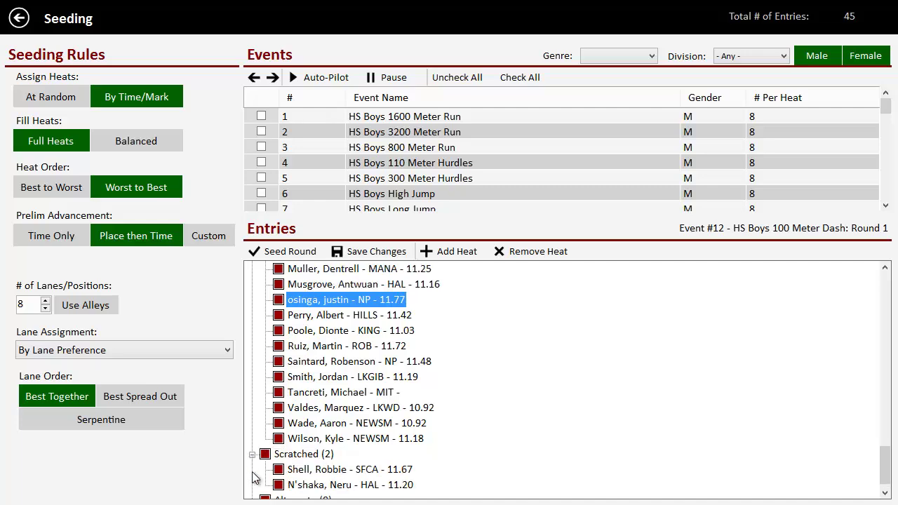
{"action": "left_click", "coordinate": [252, 454]}
{"action": "scroll", "coordinate": [375, 425], "scroll_direction": "up", "scroll_amount": 10}
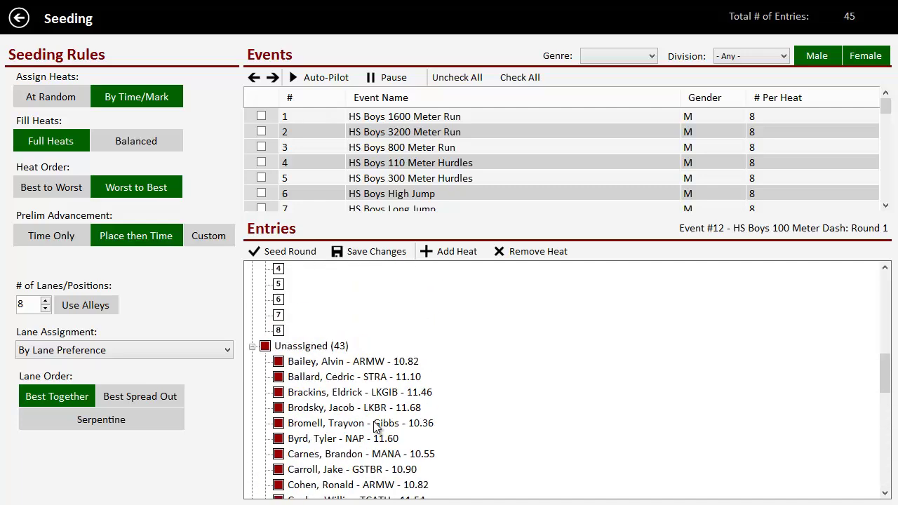
{"action": "scroll", "coordinate": [375, 424], "scroll_direction": "up", "scroll_amount": 2}
{"action": "scroll", "coordinate": [376, 424], "scroll_direction": "down", "scroll_amount": 1}
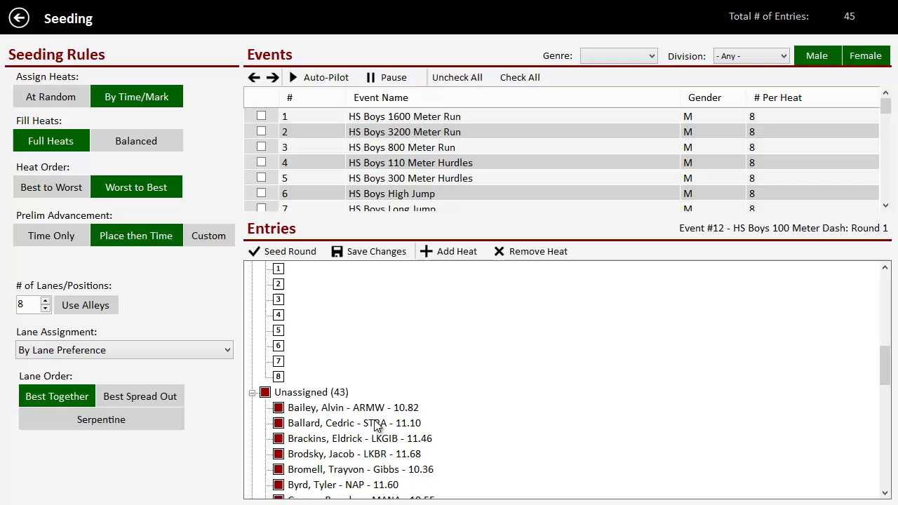
Step: Set Fill Heats to Balanced, keep Lane Assignment By Lane Preference, and choose Serpentine lane order
{"action": "left_click", "coordinate": [251, 392]}
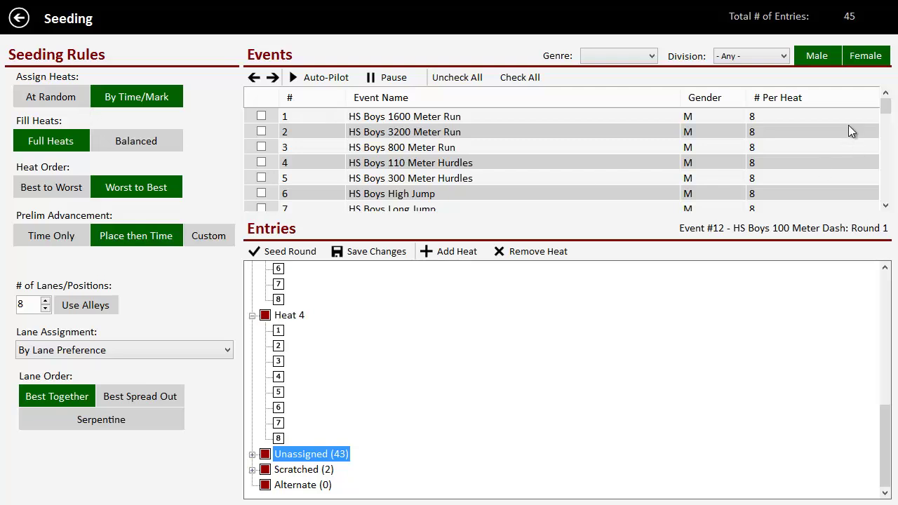
{"action": "left_click_drag", "start_coordinate": [888, 115], "coordinate": [886, 132]}
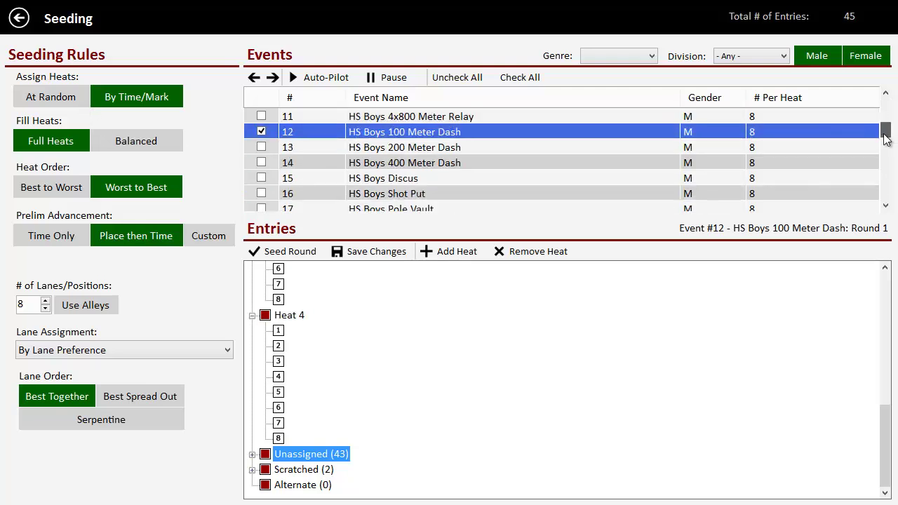
{"action": "left_click", "coordinate": [113, 141]}
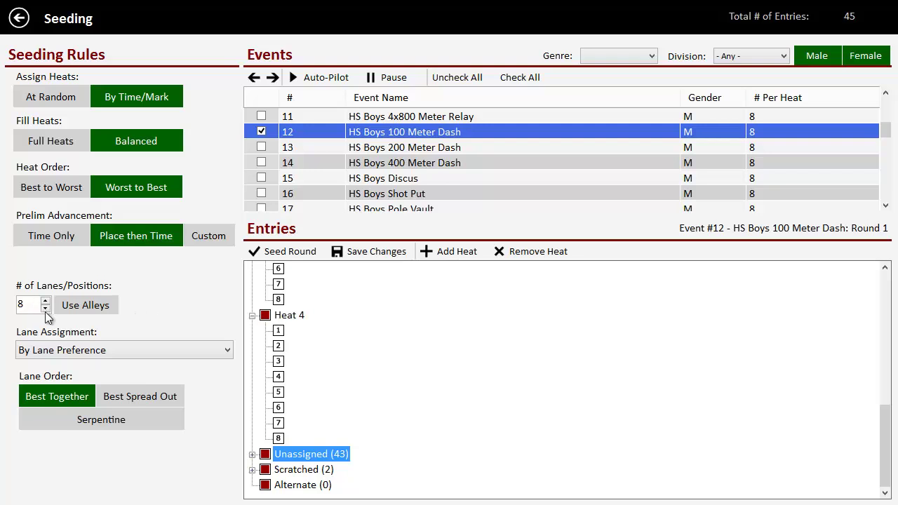
{"action": "left_click", "coordinate": [116, 353]}
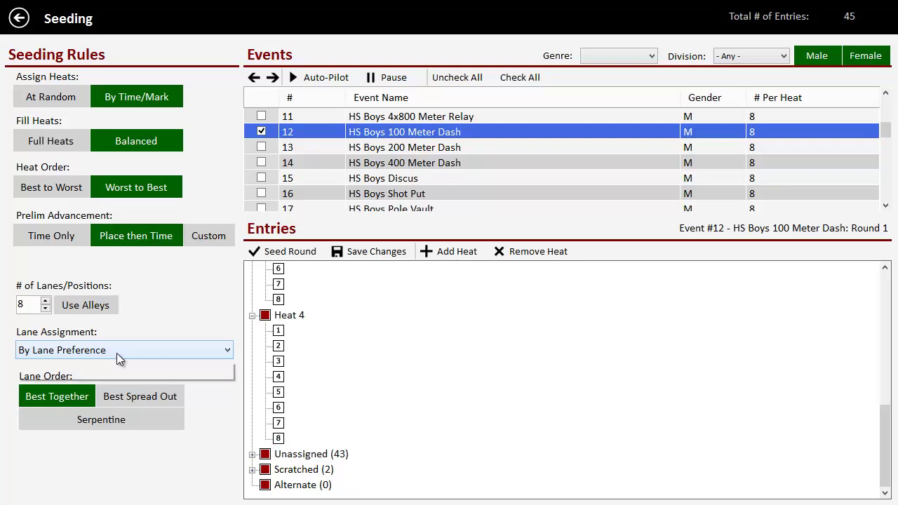
{"action": "left_click", "coordinate": [158, 316]}
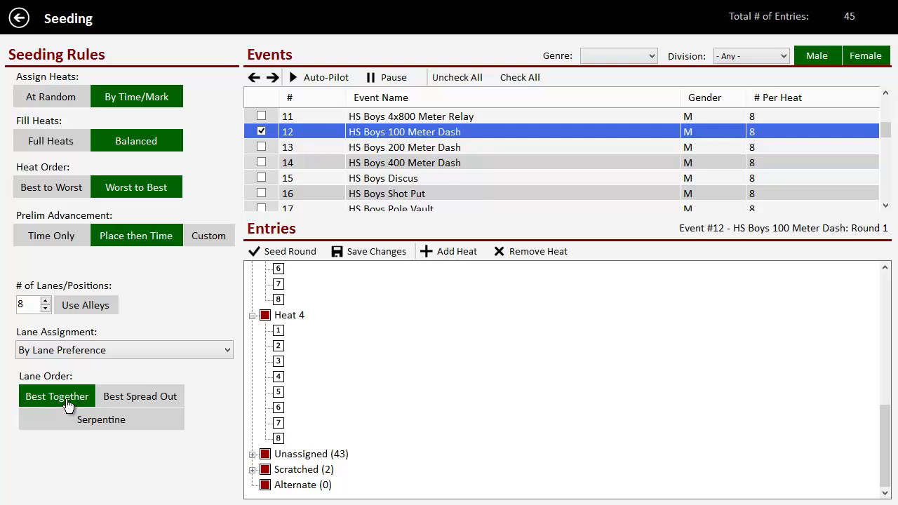
{"action": "left_click", "coordinate": [100, 421]}
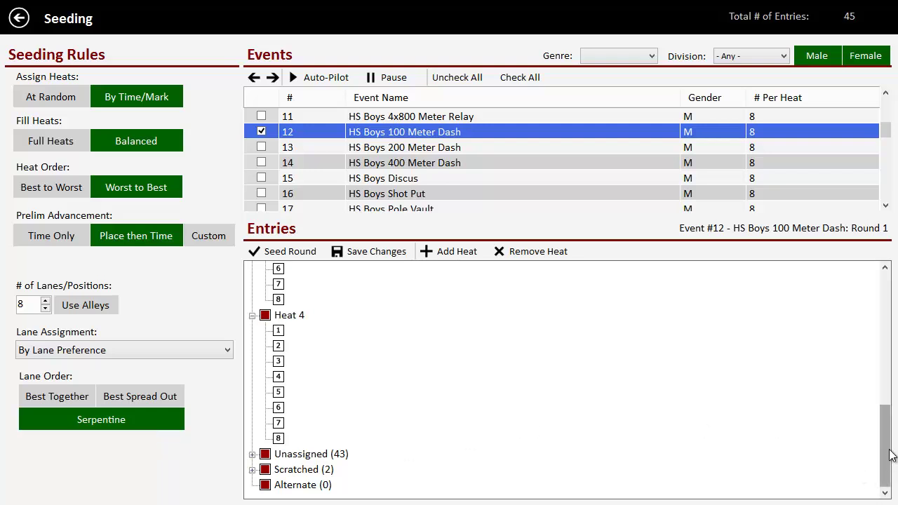
{"action": "left_click_drag", "start_coordinate": [885, 462], "coordinate": [885, 301]}
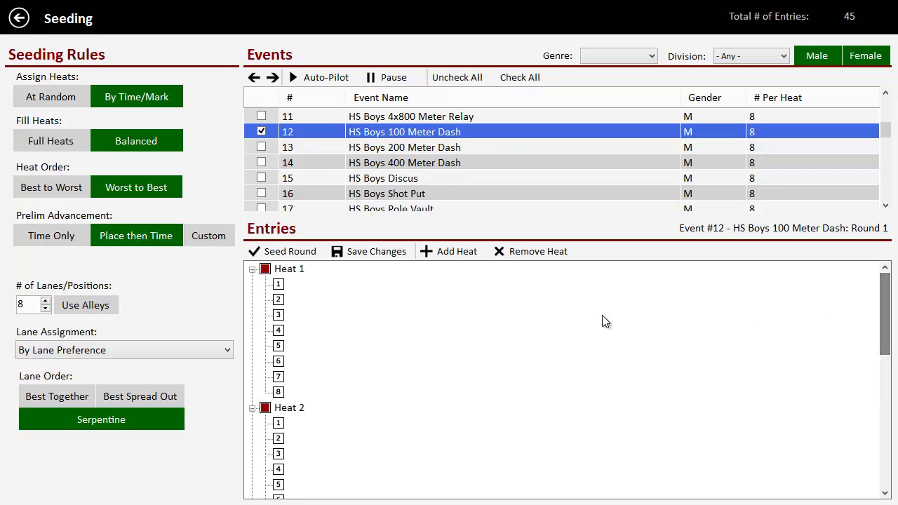
Step: Seed Round 1 and accept the two extra heats, giving six heats with zero unassigned
{"action": "left_click", "coordinate": [297, 254]}
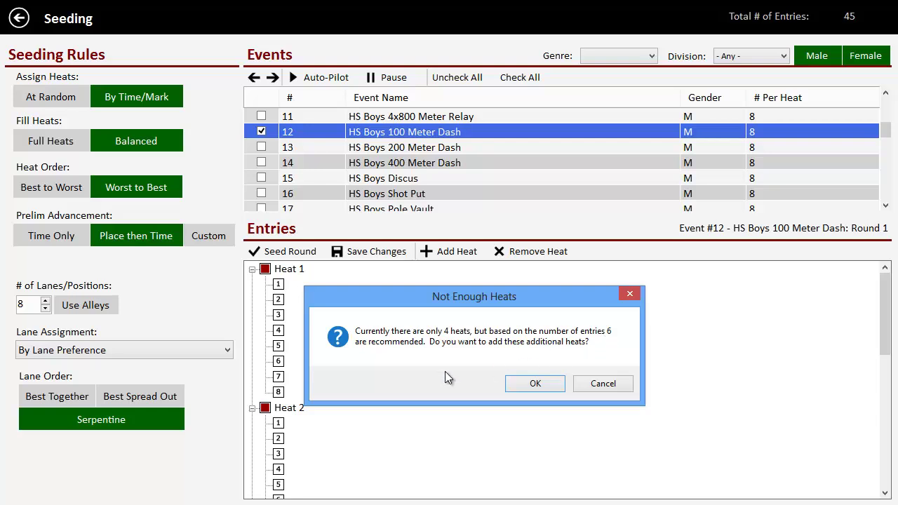
{"action": "left_click", "coordinate": [527, 382]}
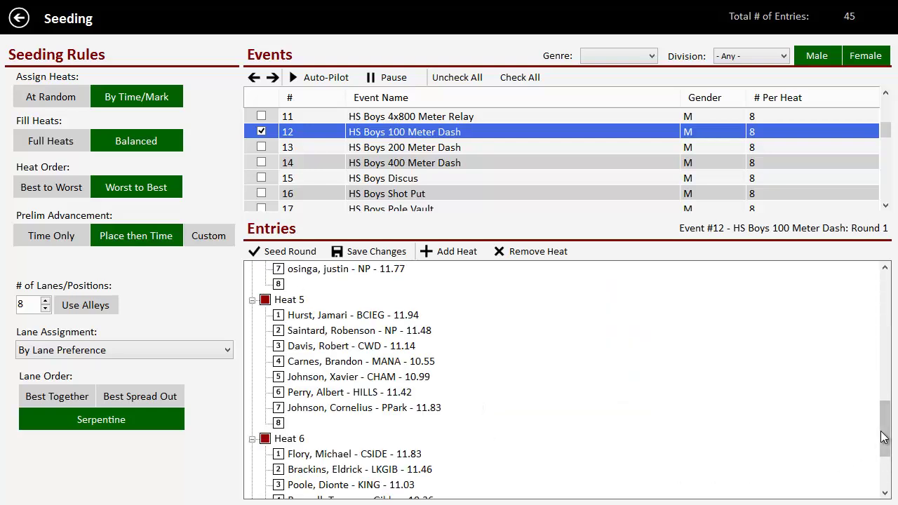
{"action": "left_click", "coordinate": [884, 477]}
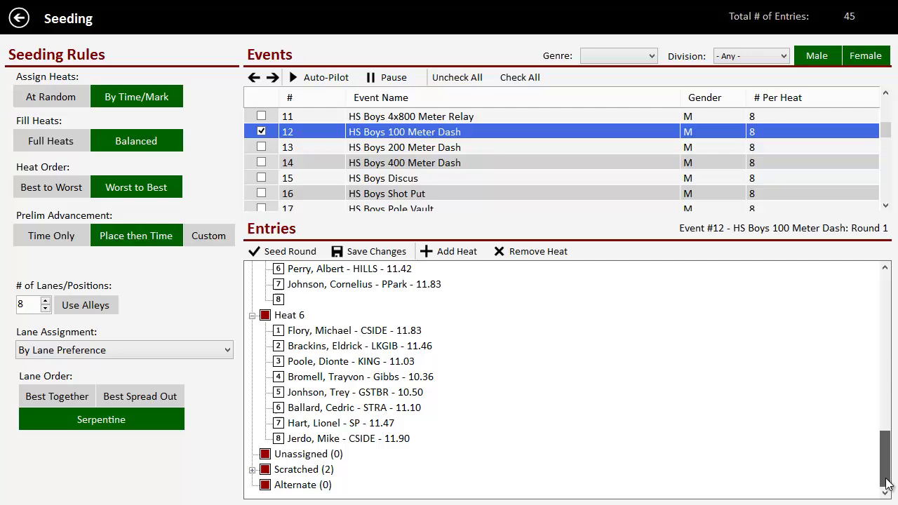
{"action": "left_click_drag", "start_coordinate": [885, 484], "coordinate": [867, 493]}
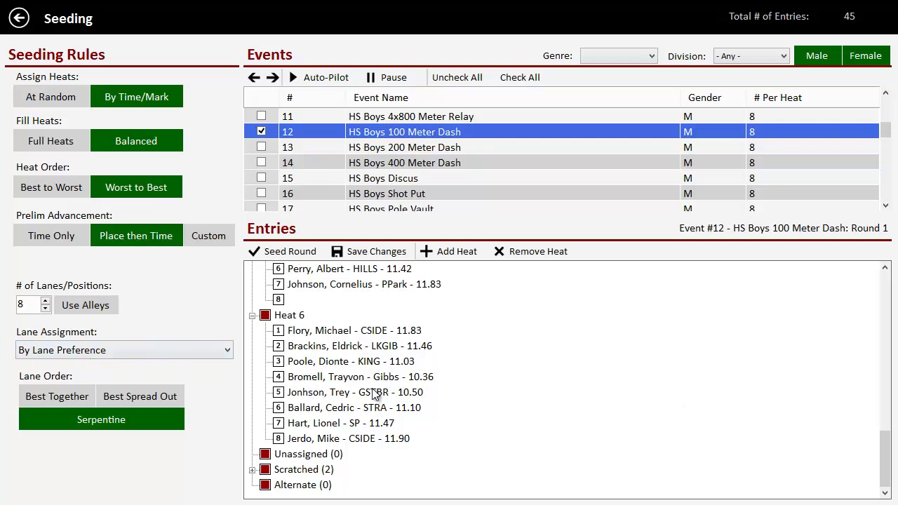
Step: Move Heat 6's lane 8 runner into Heat 5 lane 8, scratch Heat 6's lane 1 runner, and exit seeding
{"action": "left_click", "coordinate": [360, 440]}
{"action": "mouse_move", "coordinate": [342, 442]}
{"action": "left_mouse_down"}
{"action": "mouse_move", "coordinate": [409, 344]}
{"action": "mouse_move", "coordinate": [410, 308]}
{"action": "left_mouse_up"}
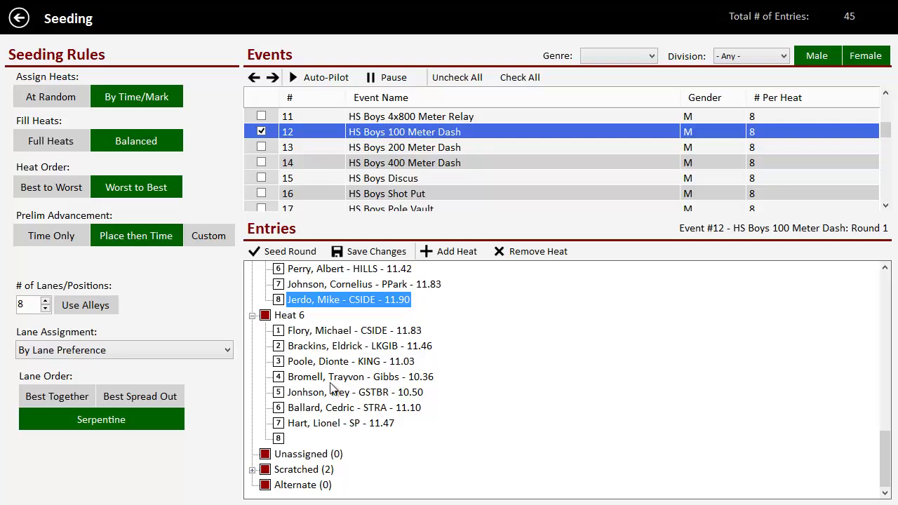
{"action": "left_click", "coordinate": [337, 332]}
{"action": "key", "text": "Delete"}
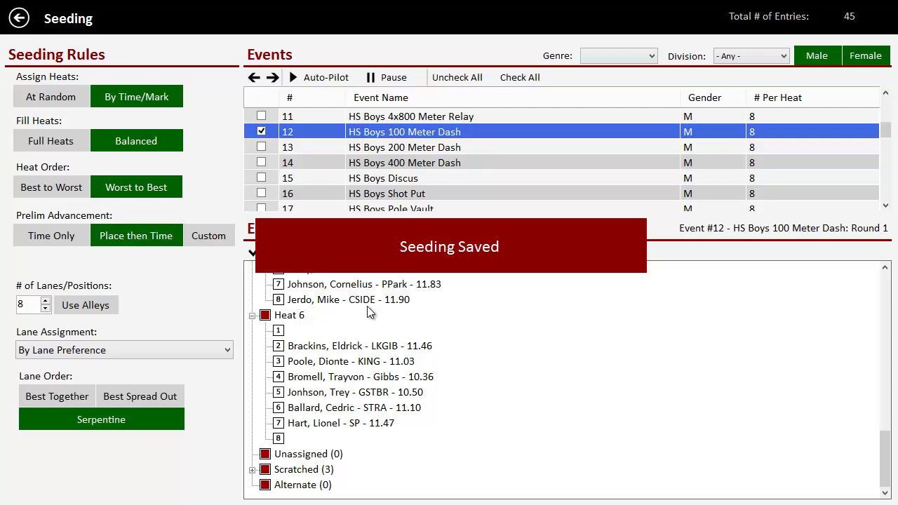
{"action": "left_click", "coordinate": [19, 21]}
Step: Confirm leaving seeding and step the heat navigator forward to Heat 5 of 6
{"action": "left_click", "coordinate": [491, 380]}
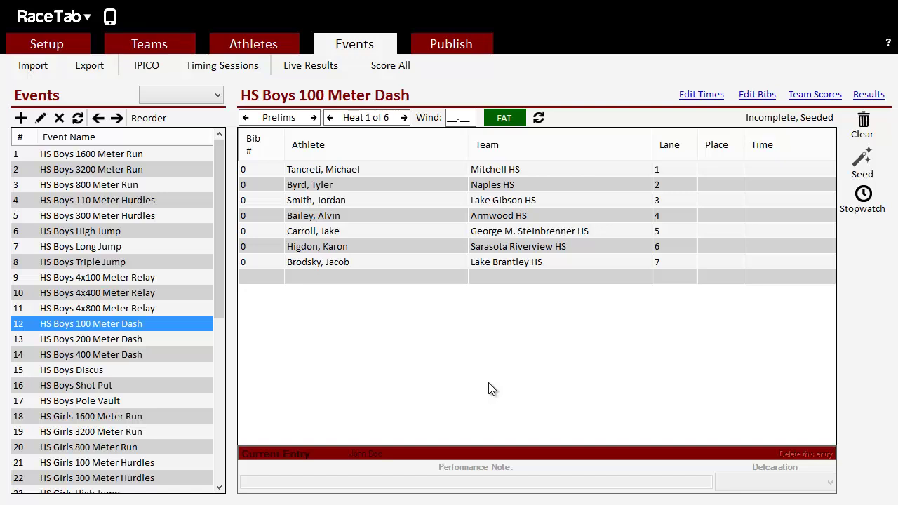
{"action": "left_click", "coordinate": [404, 118]}
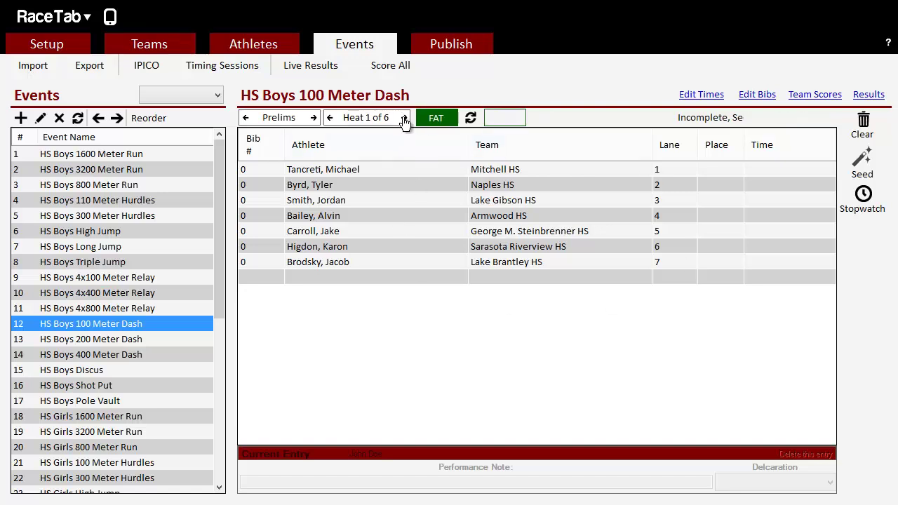
{"action": "left_click", "coordinate": [404, 117]}
{"action": "left_click", "coordinate": [404, 118]}
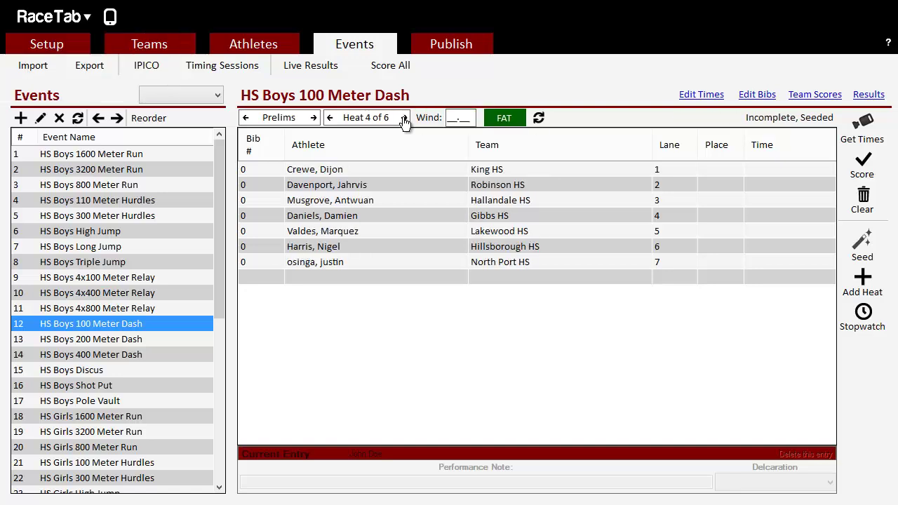
{"action": "left_click", "coordinate": [404, 118]}
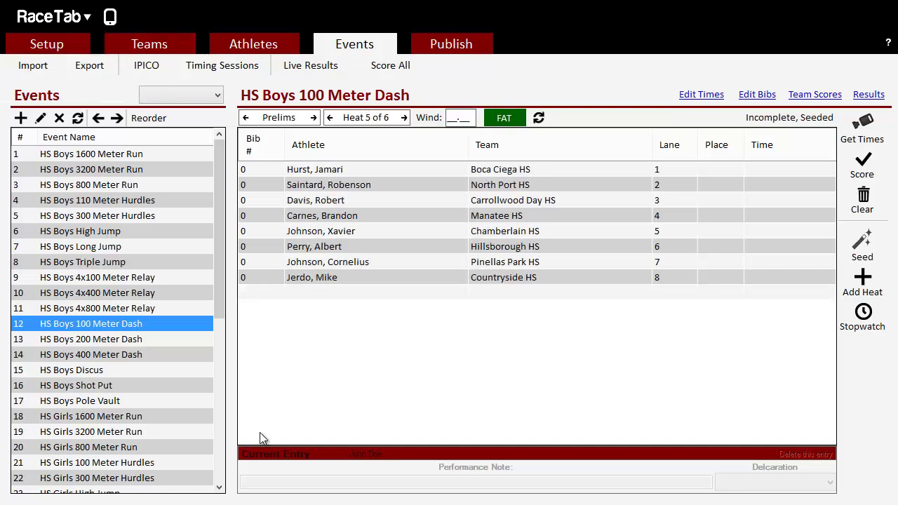